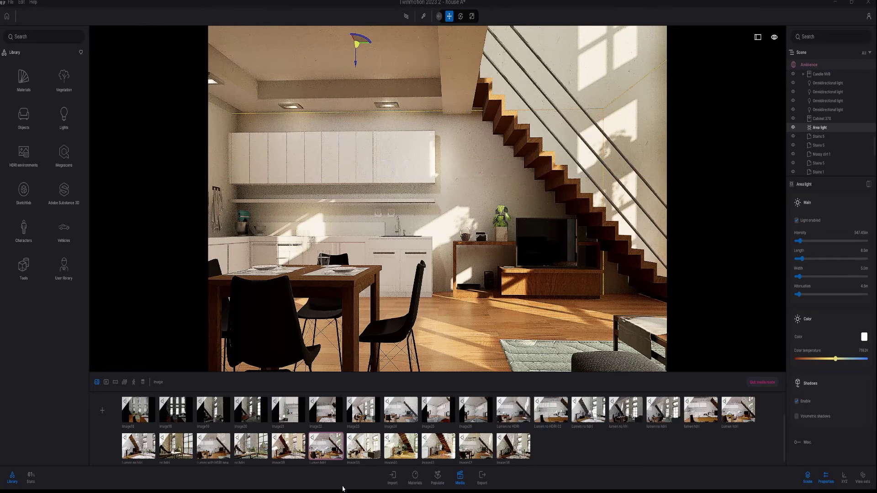
Open the saved "Lumen hdri" image and review its global lighting, exposure and weather settings
{"action": "left_click", "coordinate": [326, 435]}
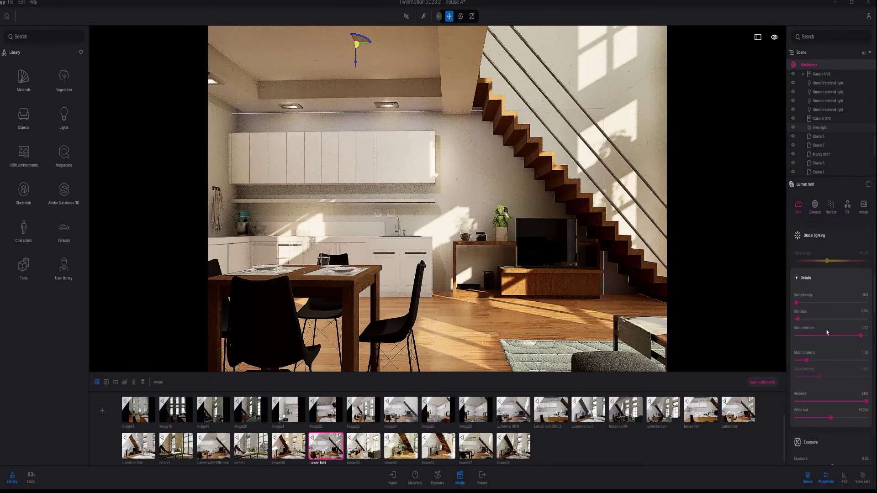
{"action": "scroll", "coordinate": [831, 317], "scroll_direction": "down", "scroll_amount": 3}
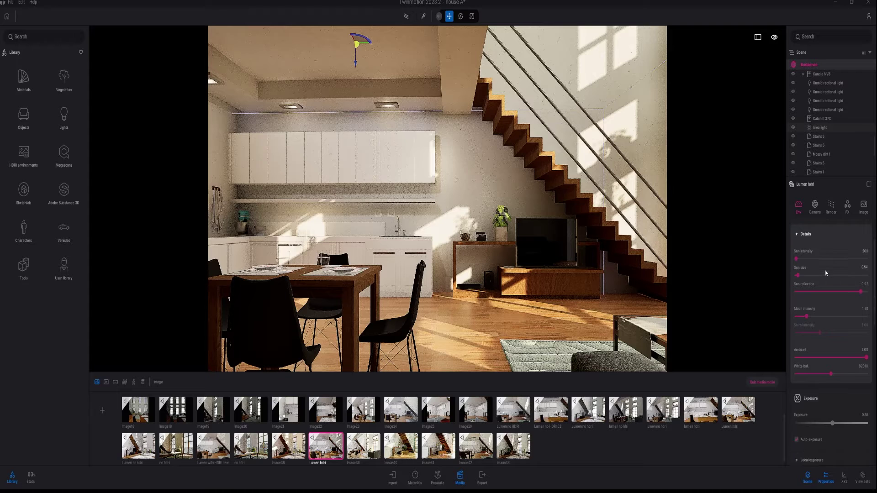
{"action": "scroll", "coordinate": [836, 320], "scroll_direction": "down", "scroll_amount": 4}
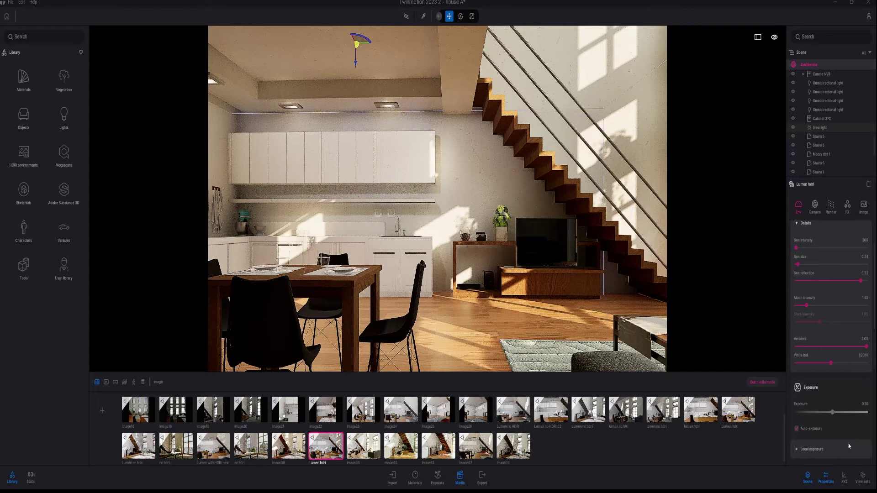
{"action": "scroll", "coordinate": [857, 432], "scroll_direction": "down", "scroll_amount": 10}
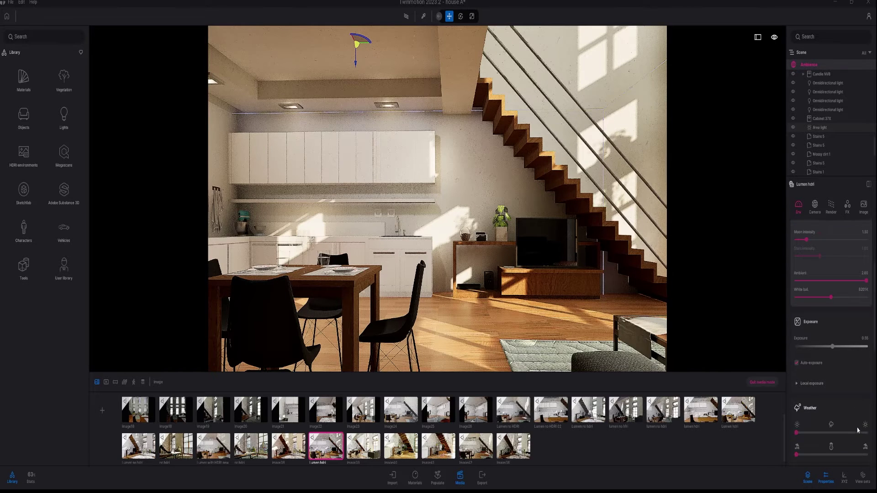
{"action": "scroll", "coordinate": [858, 428], "scroll_direction": "down", "scroll_amount": 10}
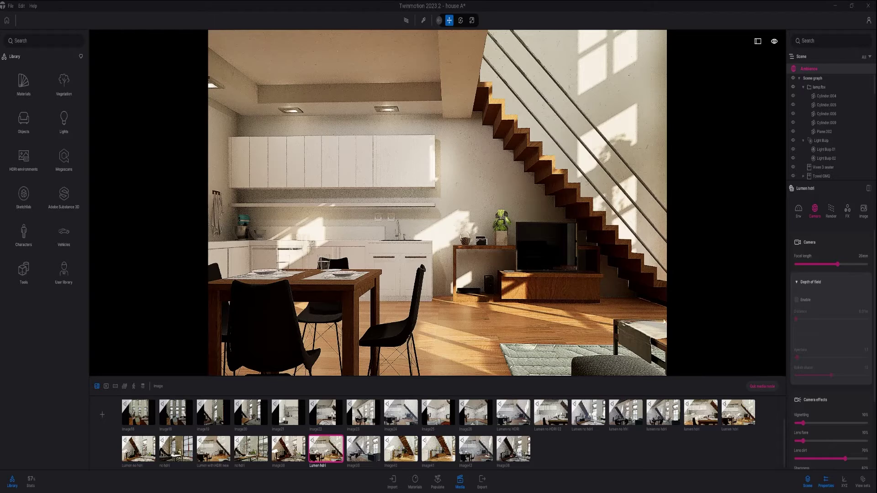
Preview the depth of field effect, move the camera over to the dining table, and restore the saved Lumen hdri view
{"action": "left_click", "coordinate": [797, 300]}
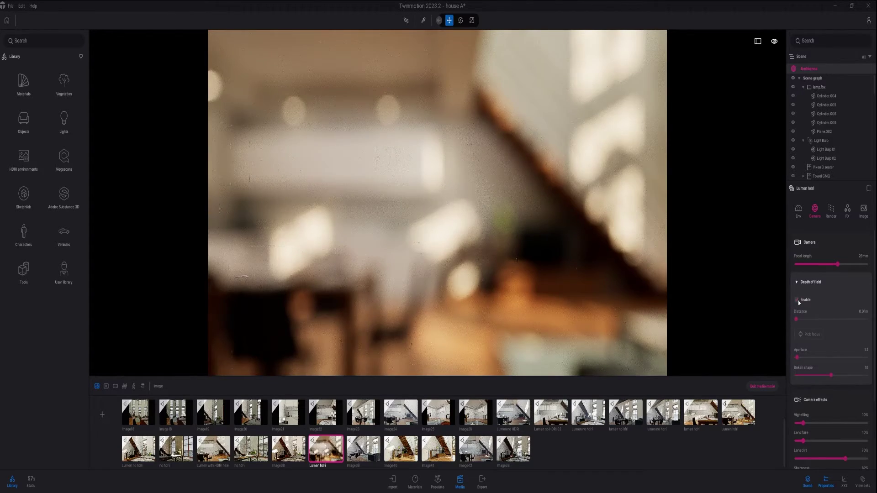
{"action": "left_click", "coordinate": [798, 300]}
{"action": "key", "text": "a"}
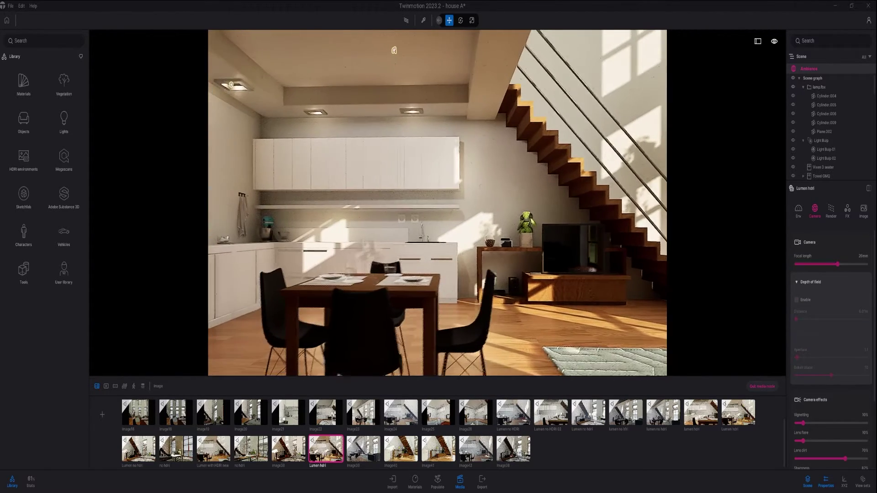
{"action": "key", "text": "w"}
{"action": "key", "text": "a"}
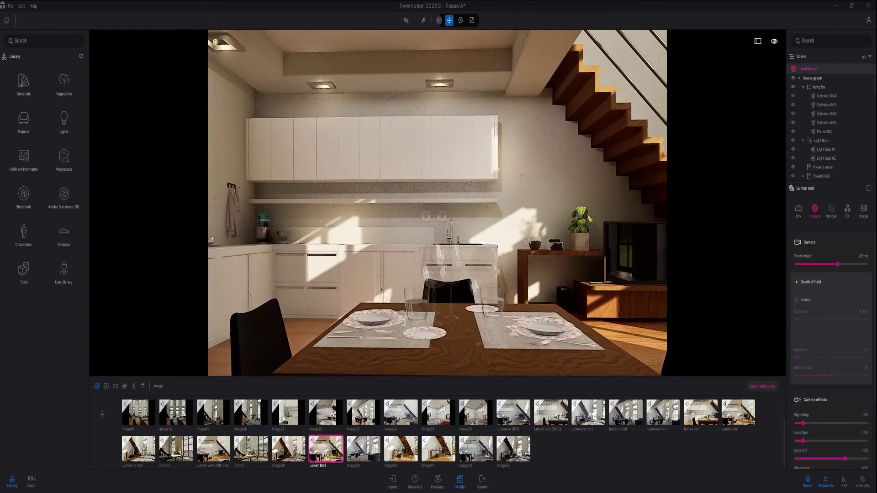
{"action": "key", "text": "q"}
{"action": "middle_click_drag", "start_coordinate": [378, 303], "coordinate": [401, 305]}
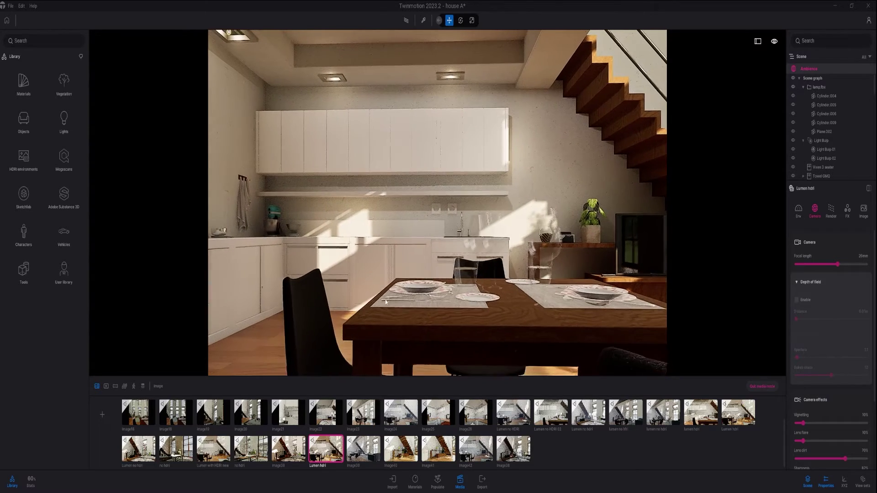
{"action": "left_click", "coordinate": [326, 449]}
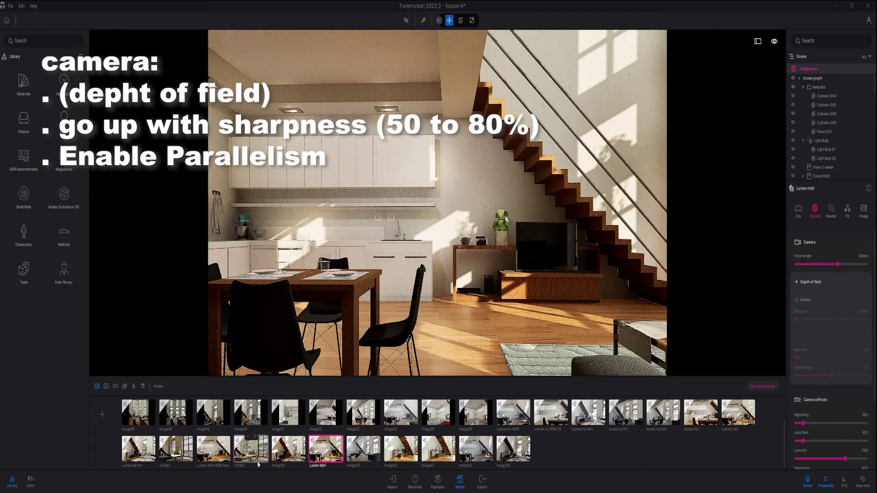
Look at depth of field in the coffee table image, and review the camera effects of the Lumen hdri image
{"action": "left_click", "coordinate": [250, 448]}
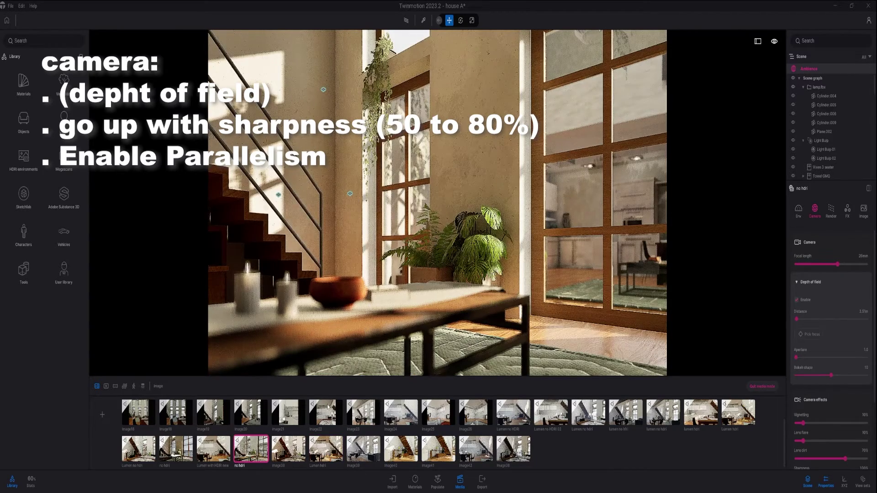
{"action": "left_click", "coordinate": [322, 460]}
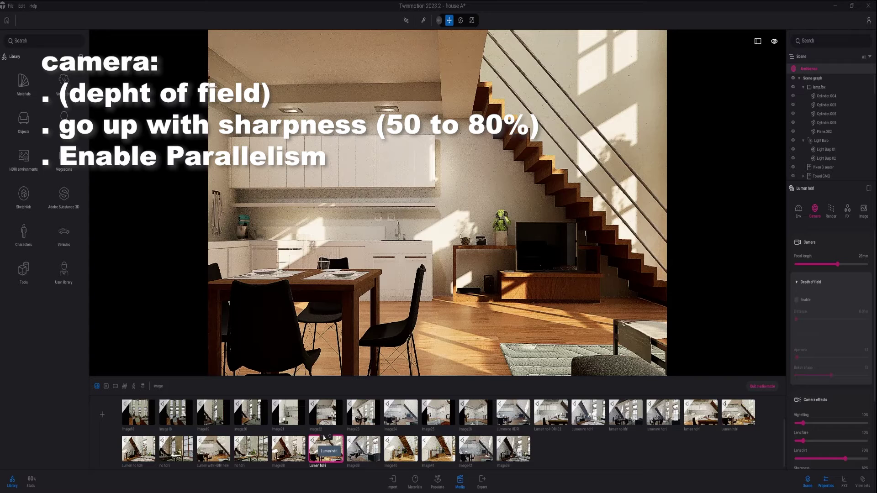
{"action": "scroll", "coordinate": [820, 356], "scroll_direction": "down", "scroll_amount": 5}
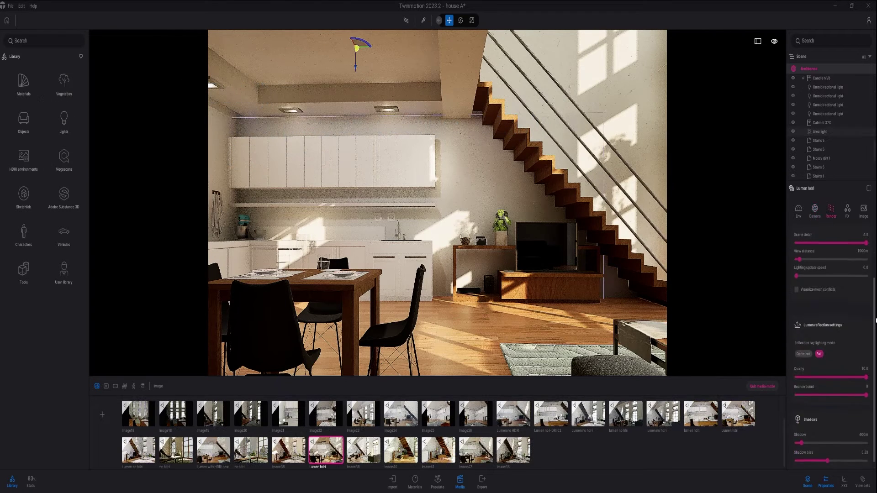
{"action": "scroll", "coordinate": [876, 320], "scroll_direction": "down", "scroll_amount": 2}
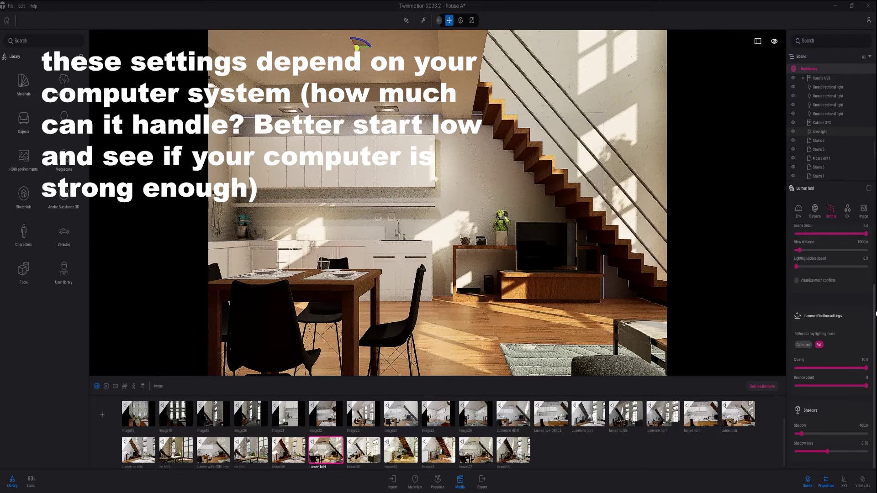
Review the Lumen hdri image's Lumen reflection, shadow and colour grading settings, ending with its image settings
{"action": "left_click_drag", "start_coordinate": [875, 381], "coordinate": [862, 420]}
{"action": "scroll", "coordinate": [875, 368], "scroll_direction": "up", "scroll_amount": 1}
{"action": "scroll", "coordinate": [876, 368], "scroll_direction": "down", "scroll_amount": 1}
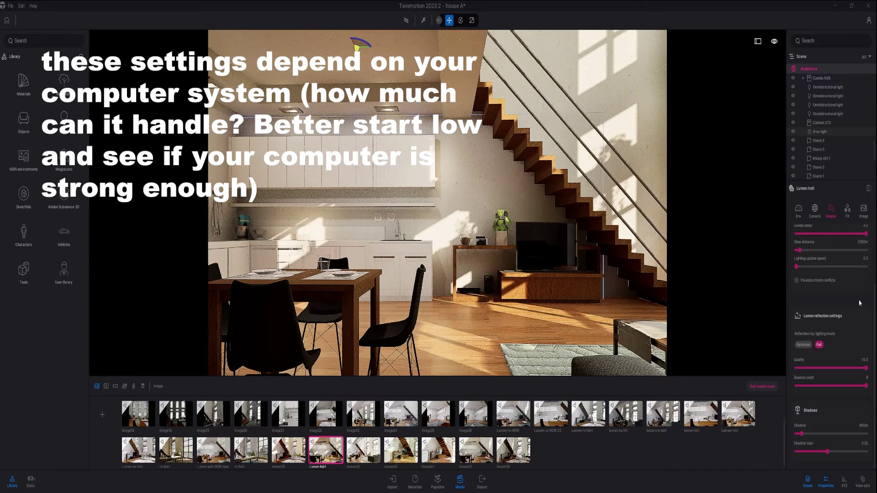
{"action": "left_click", "coordinate": [850, 215]}
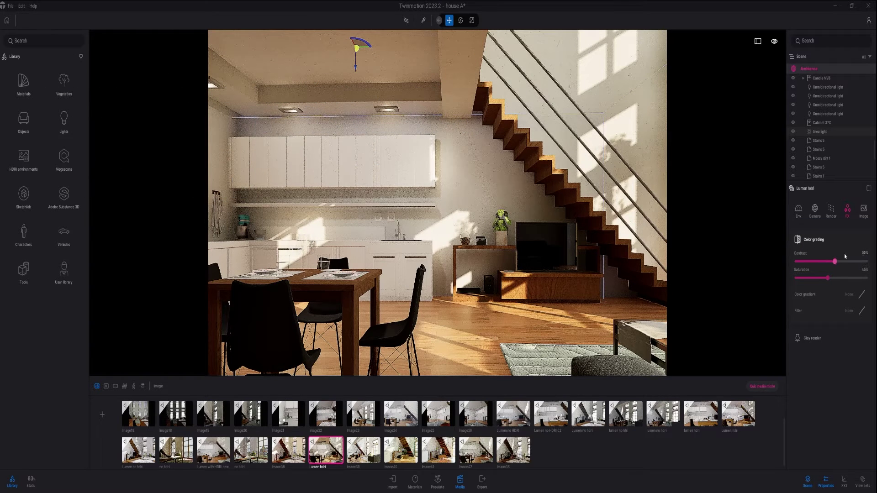
{"action": "left_click", "coordinate": [865, 212]}
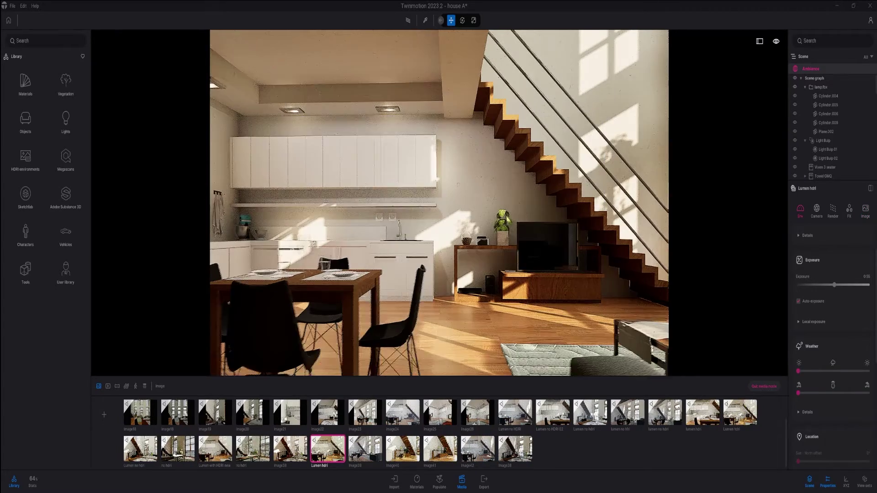
Frame the staircase, the tall window and the potted plants, and save the view as a new image
{"action": "right_click_drag", "start_coordinate": [356, 283], "coordinate": [502, 308]}
{"action": "scroll", "coordinate": [502, 307], "scroll_direction": "up", "scroll_amount": 3}
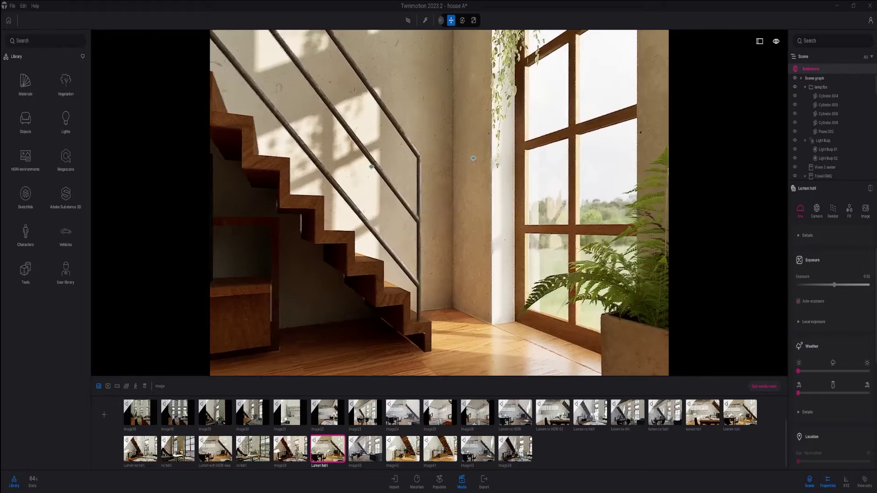
{"action": "right_click_drag", "start_coordinate": [502, 307], "coordinate": [566, 302]}
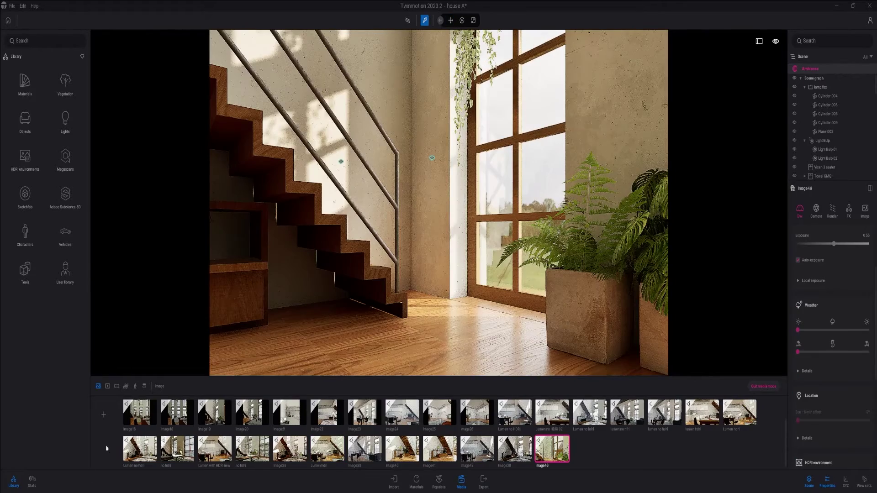
{"action": "left_click", "coordinate": [106, 415]}
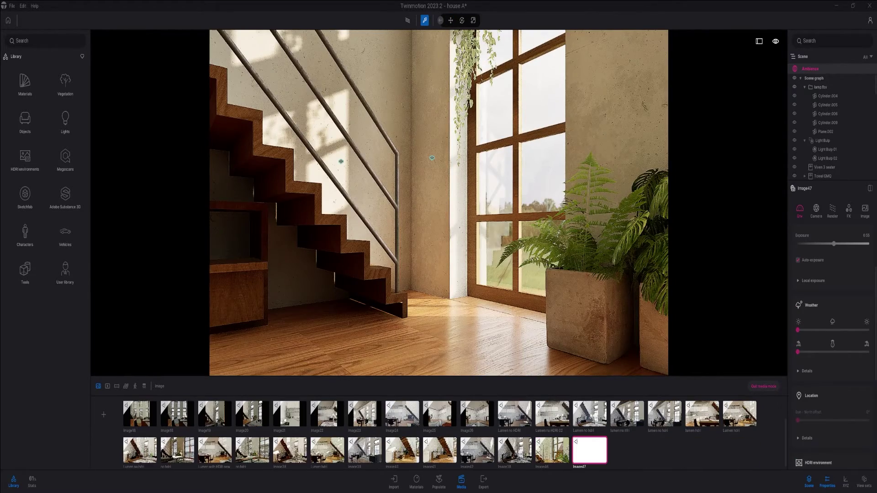
Reframe the staircase corner with a wider view that includes both planters, and save it as another image
{"action": "left_click", "coordinate": [451, 21]}
{"action": "scroll", "coordinate": [527, 270], "scroll_direction": "up", "scroll_amount": 1}
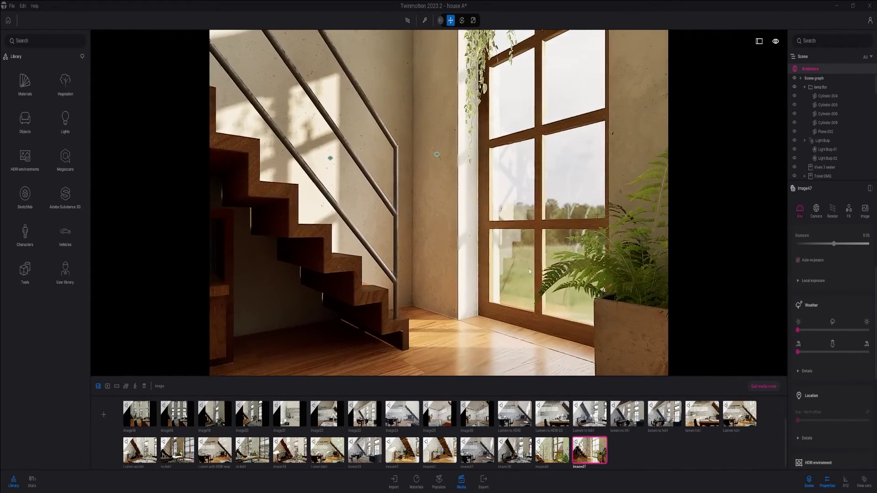
{"action": "scroll", "coordinate": [529, 273], "scroll_direction": "down", "scroll_amount": 2}
{"action": "scroll", "coordinate": [529, 273], "scroll_direction": "down", "scroll_amount": 2}
{"action": "scroll", "coordinate": [529, 273], "scroll_direction": "up", "scroll_amount": 3}
{"action": "mouse_move", "coordinate": [529, 273]}
{"action": "right_mouse_down"}
{"action": "mouse_move", "coordinate": [501, 267]}
{"action": "mouse_move", "coordinate": [528, 262]}
{"action": "right_mouse_up"}
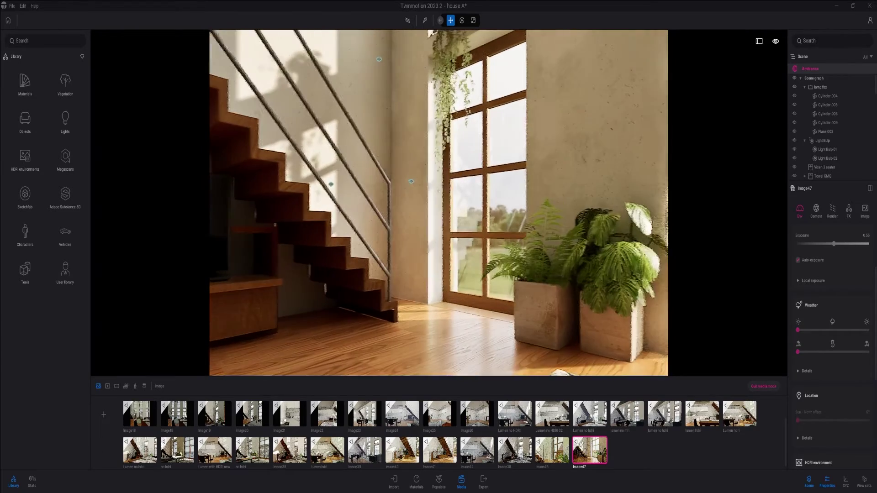
{"action": "mouse_move", "coordinate": [593, 440]}
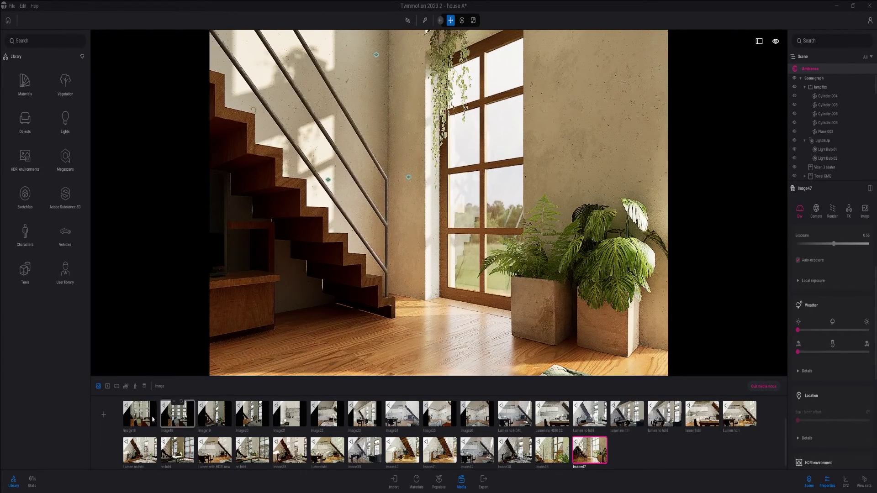
{"action": "left_click", "coordinate": [105, 422]}
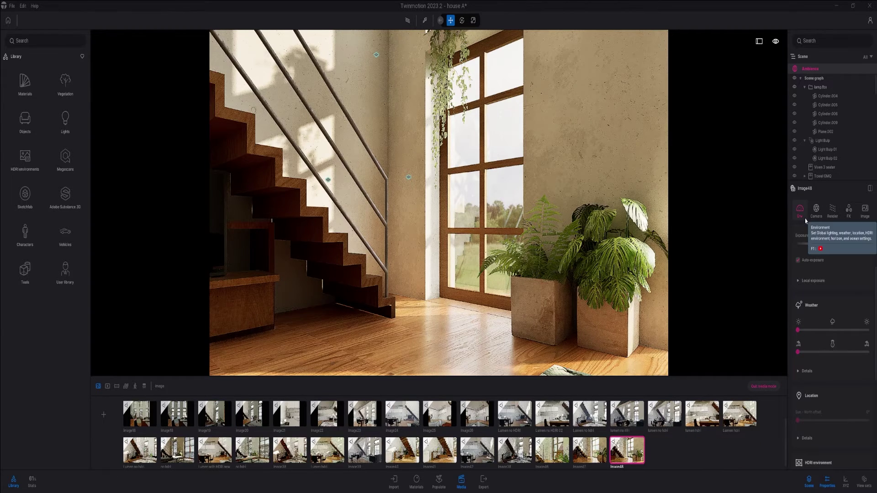
Disable the HDRI environment for the new image and advance the time of day until direct sunlight falls into the room
{"action": "scroll", "coordinate": [875, 364], "scroll_direction": "down", "scroll_amount": 5}
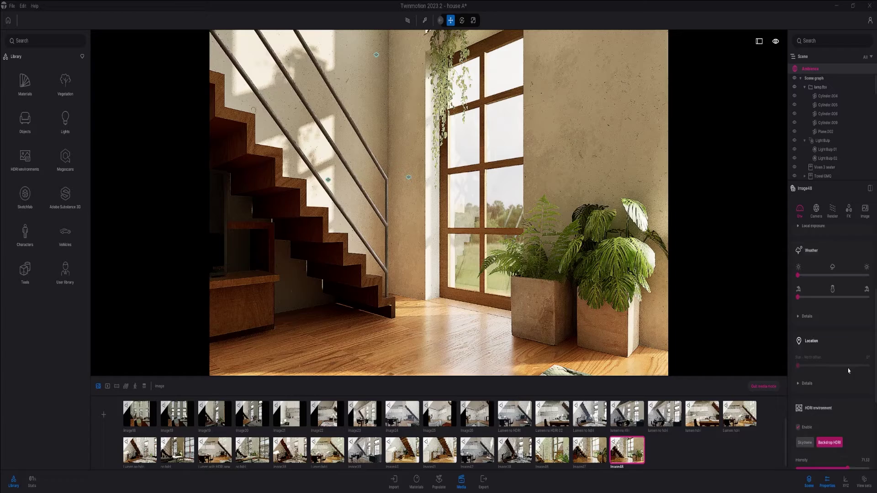
{"action": "left_click", "coordinate": [804, 275]}
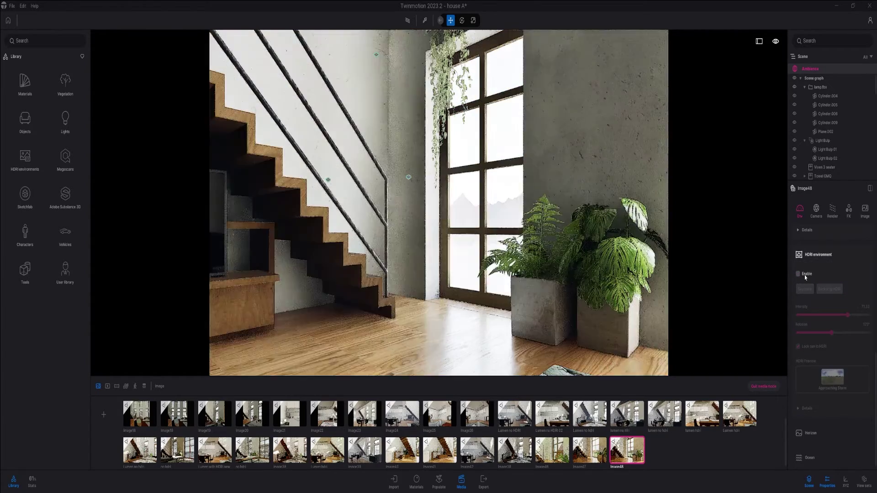
{"action": "scroll", "coordinate": [822, 297], "scroll_direction": "up", "scroll_amount": 5}
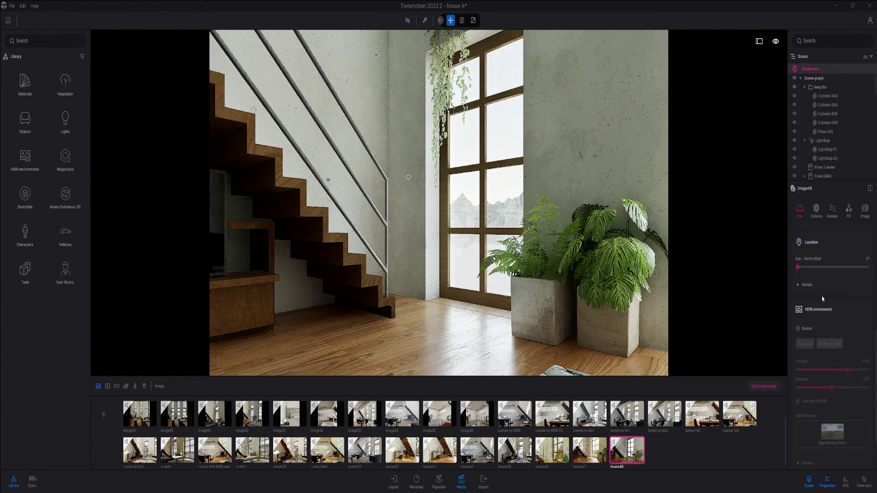
{"action": "scroll", "coordinate": [824, 297], "scroll_direction": "up", "scroll_amount": 1}
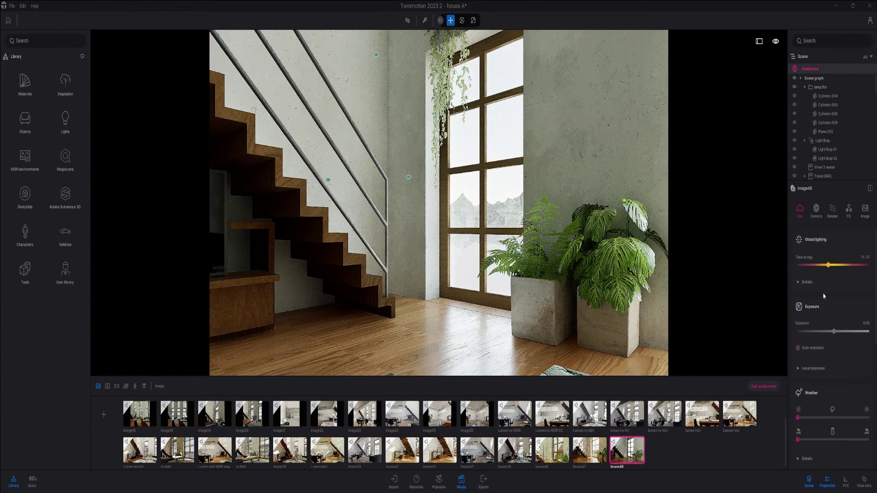
{"action": "left_click_drag", "start_coordinate": [828, 265], "coordinate": [843, 265]}
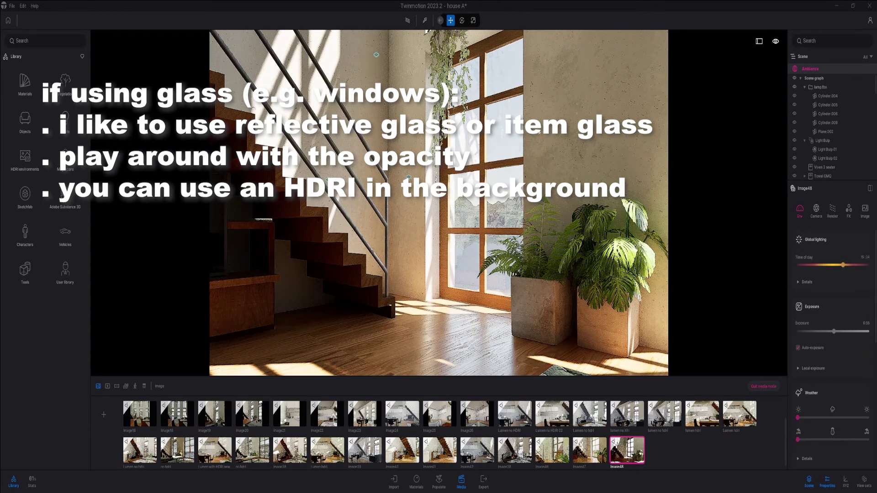
Sample the window's Reflective glass material to check its opacity setting
{"action": "left_click", "coordinate": [425, 21]}
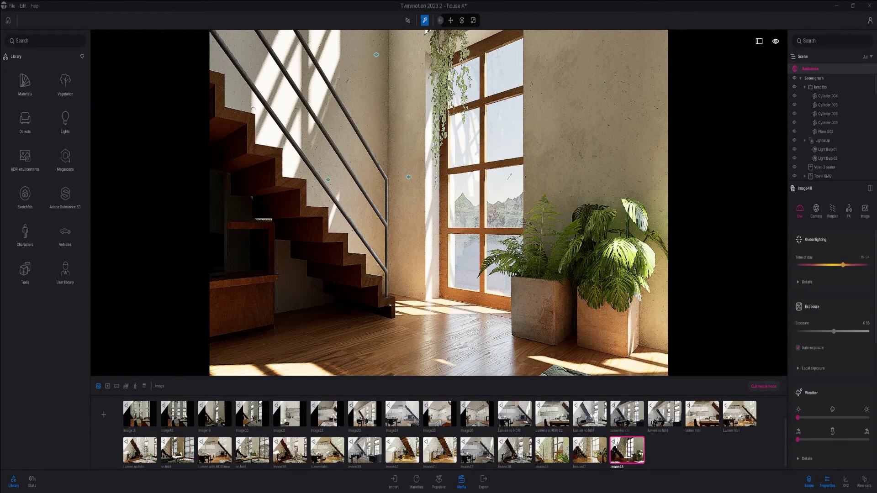
{"action": "left_click", "coordinate": [509, 176]}
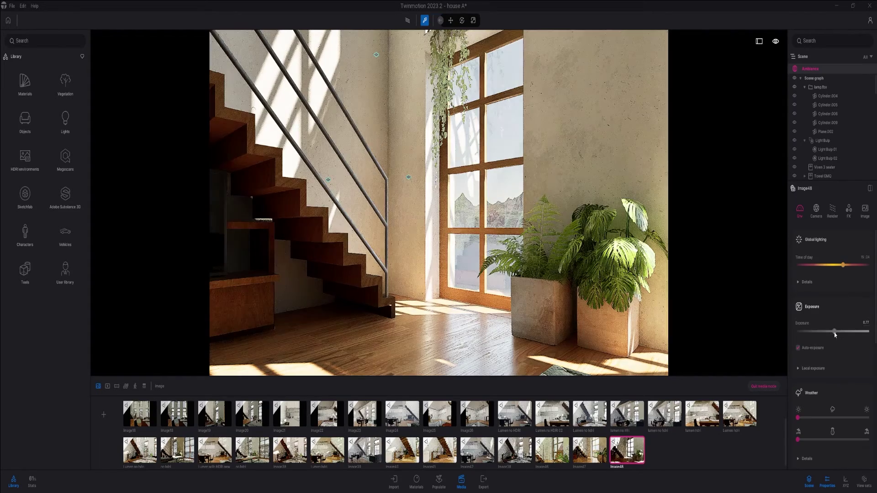
Raise the image's exposure to 0.77 and reduce the sun intensity to a little over half of its range
{"action": "left_click_drag", "start_coordinate": [834, 333], "coordinate": [834, 333]}
{"action": "scroll", "coordinate": [839, 351], "scroll_direction": "down", "scroll_amount": 1}
{"action": "scroll", "coordinate": [838, 350], "scroll_direction": "down", "scroll_amount": 4}
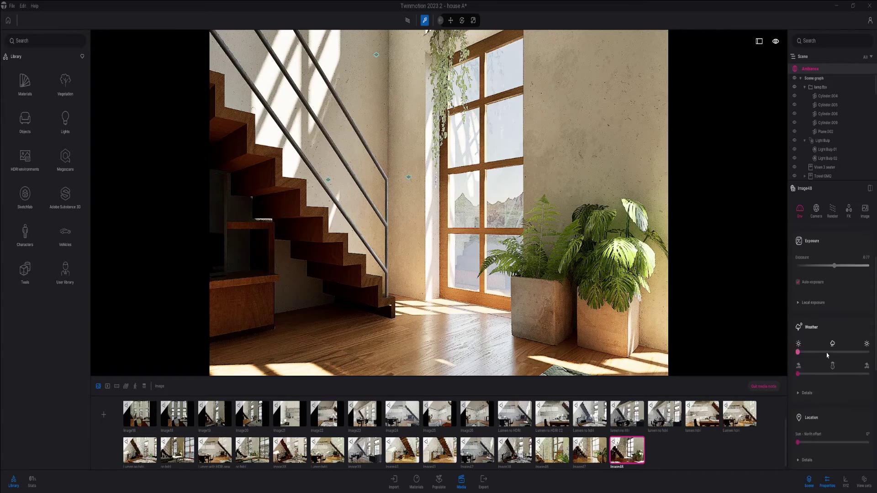
{"action": "scroll", "coordinate": [836, 351], "scroll_direction": "up", "scroll_amount": 5}
{"action": "left_click", "coordinate": [805, 282]}
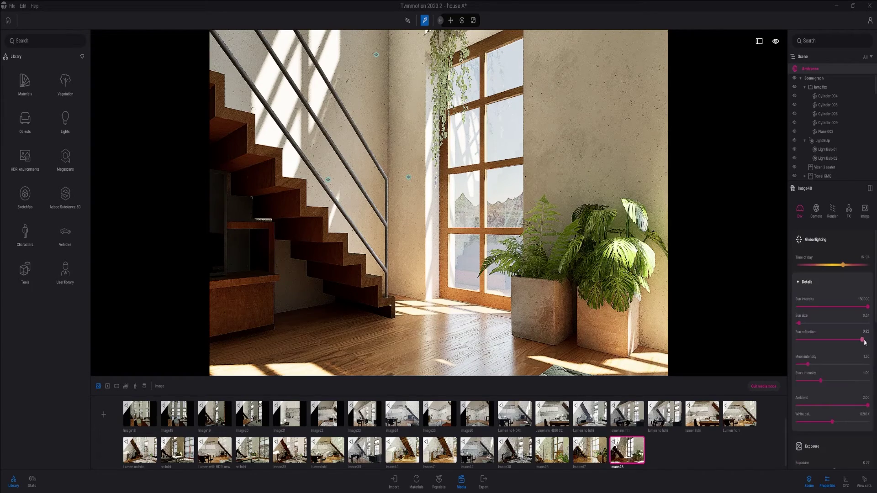
{"action": "scroll", "coordinate": [853, 375], "scroll_direction": "down", "scroll_amount": 3}
{"action": "left_click_drag", "start_coordinate": [866, 274], "coordinate": [836, 279]}
{"action": "scroll", "coordinate": [836, 384], "scroll_direction": "down", "scroll_amount": 2}
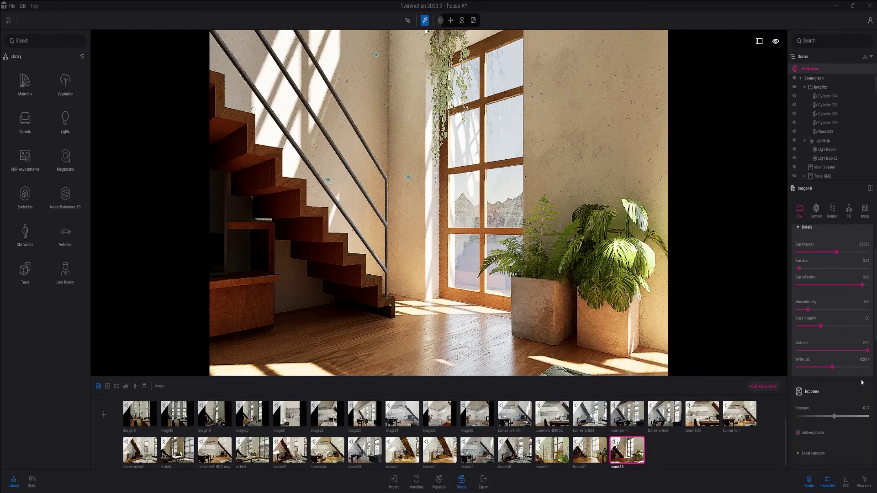
Open the export settings and bring up the list of saved images available for export
{"action": "left_click", "coordinate": [867, 219]}
{"action": "left_click", "coordinate": [484, 481]}
{"action": "left_click", "coordinate": [864, 230]}
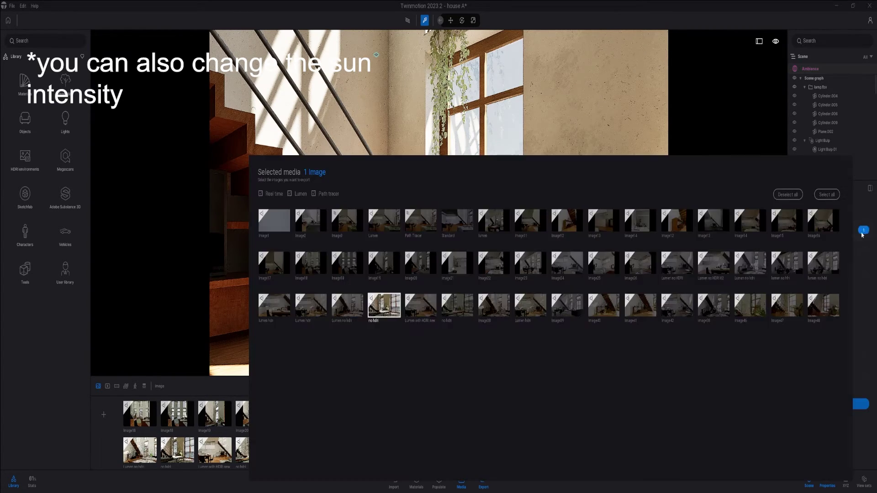